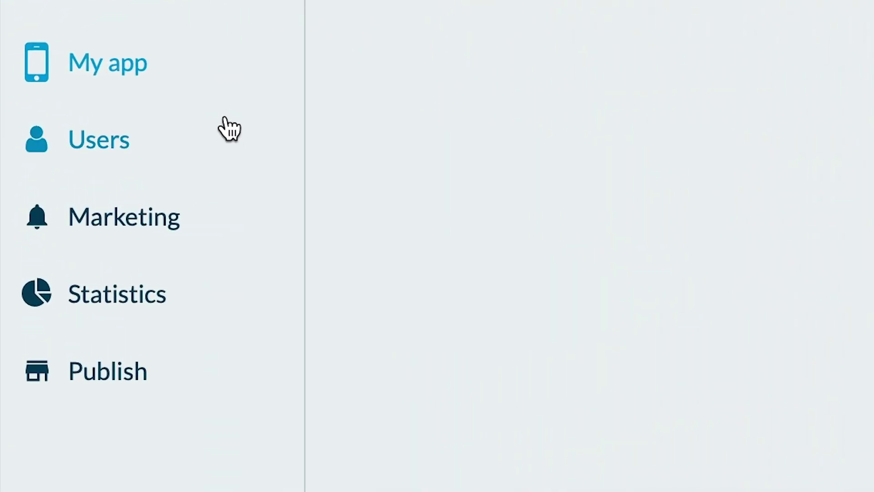
- Open the River Daily app's Sections list from My app
click(228, 77)
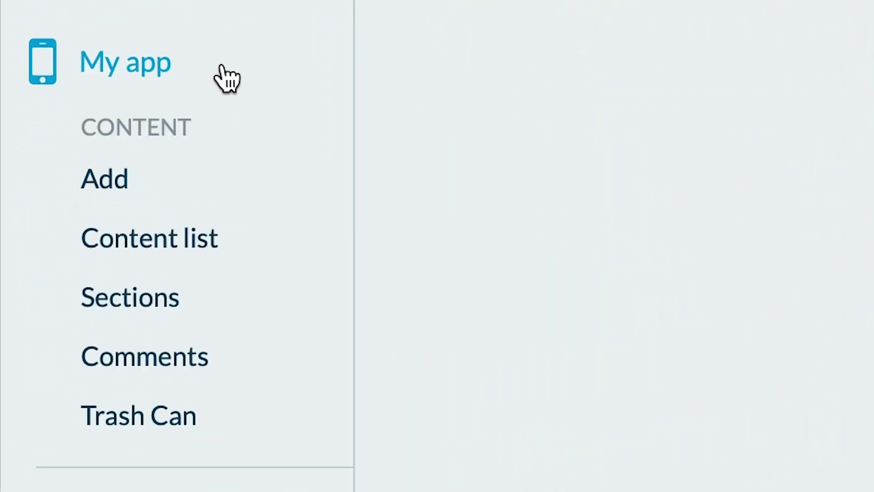
click(245, 311)
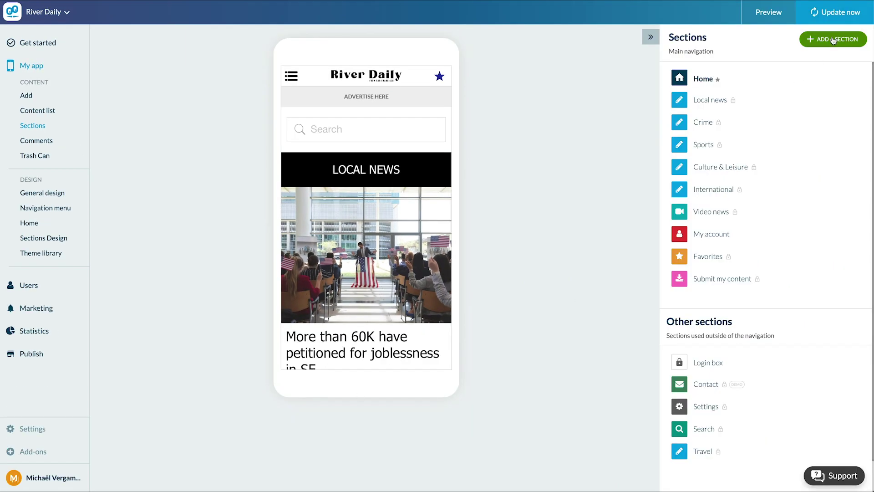
- Add a Podcasts-type section named 'Our podcasts' to the main navigation
click(833, 40)
click(789, 184)
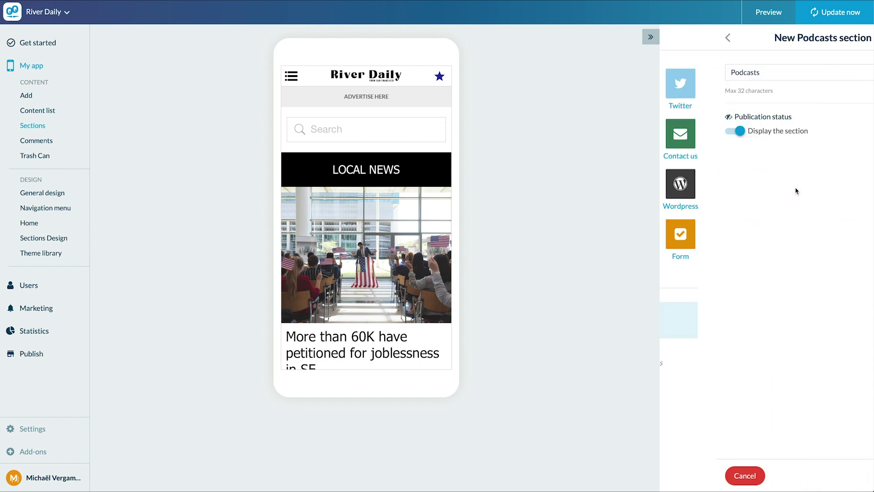
text(Our po)
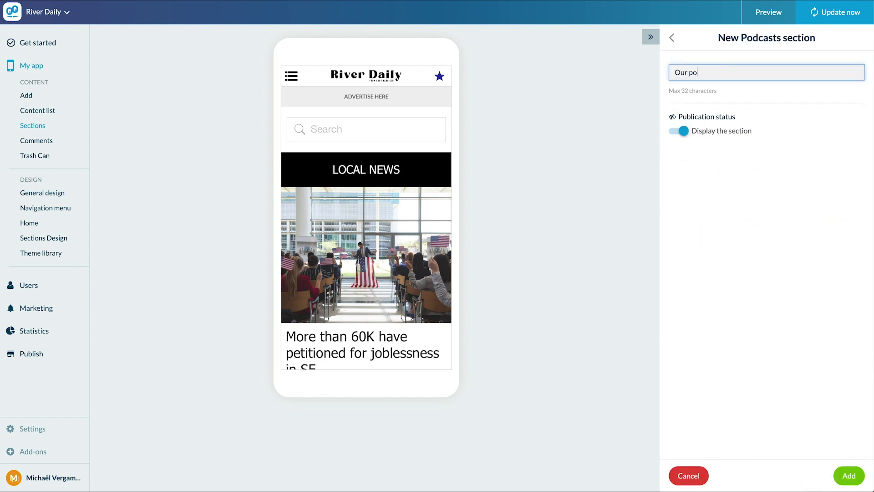
text(dcasts)
click(848, 476)
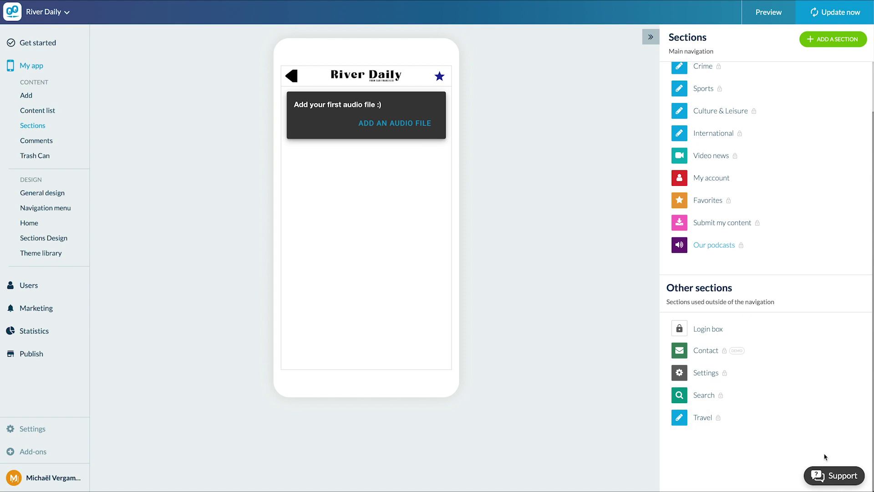
- Start a new audio file in Our podcasts and select its title field for 'Podcast #1'
mouse_move(713, 245)
click(819, 245)
click(420, 335)
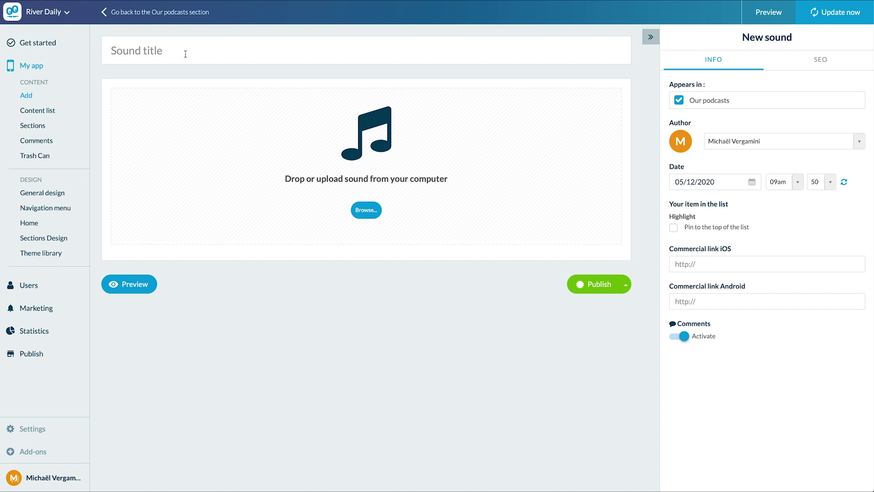
click(174, 52)
text(Pod)
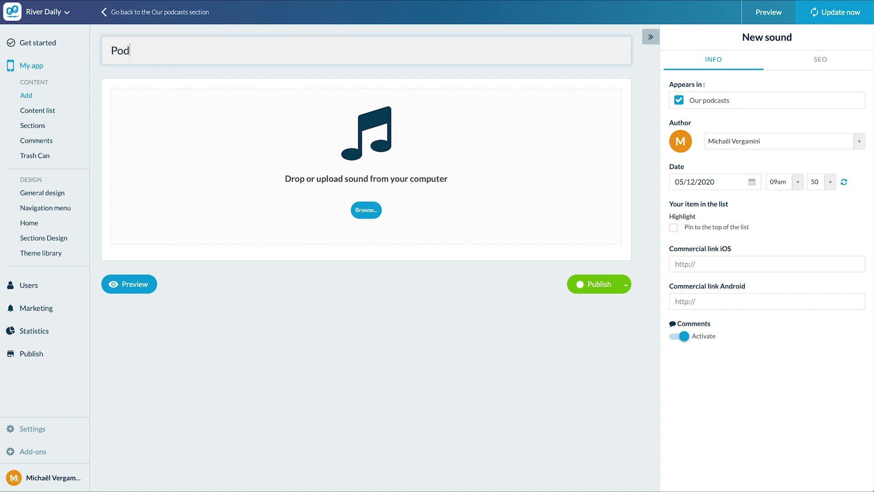
text(cast #1)
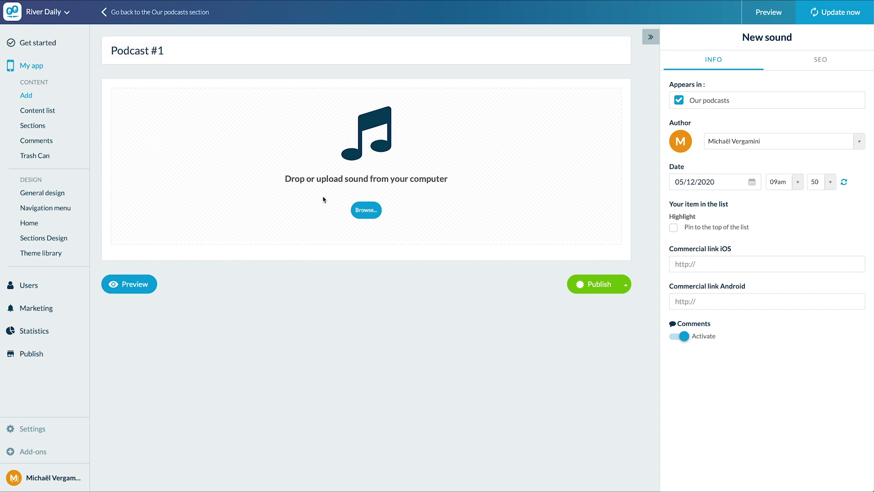
- Upload the podcast audio file and add a studio picture to Podcast #1
drag(324, 199, 355, 176)
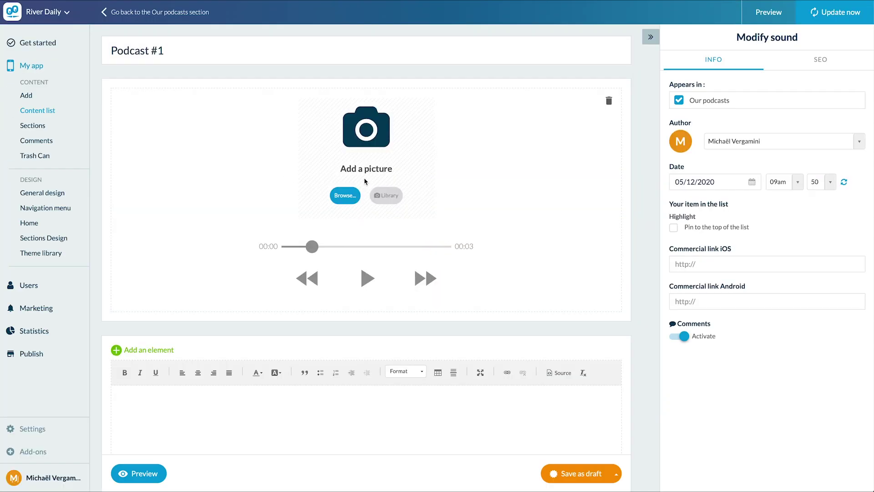
drag(218, 161, 362, 141)
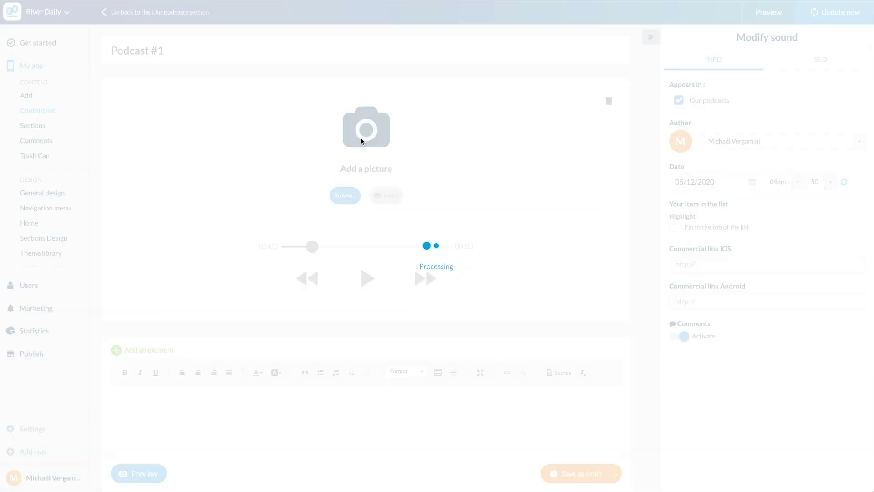
text(Discover the fisrt pa)
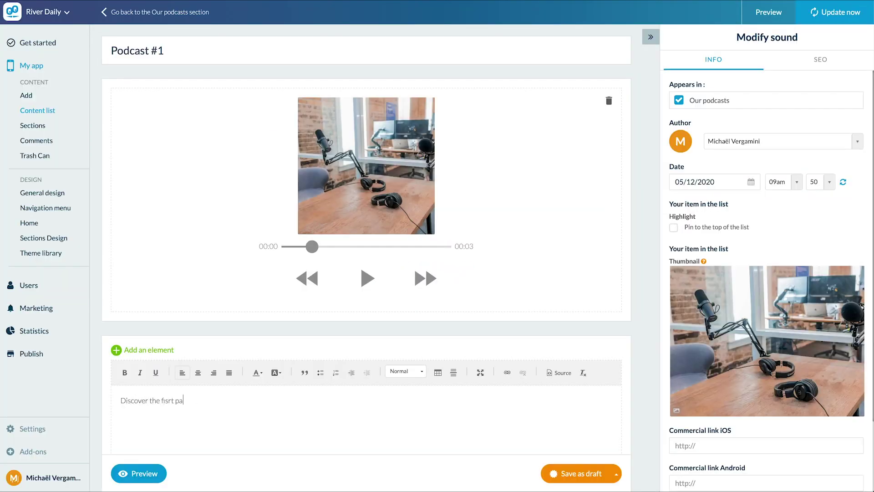
text(rt of our podcasts serie.)
scroll(730, 221, down, 3)
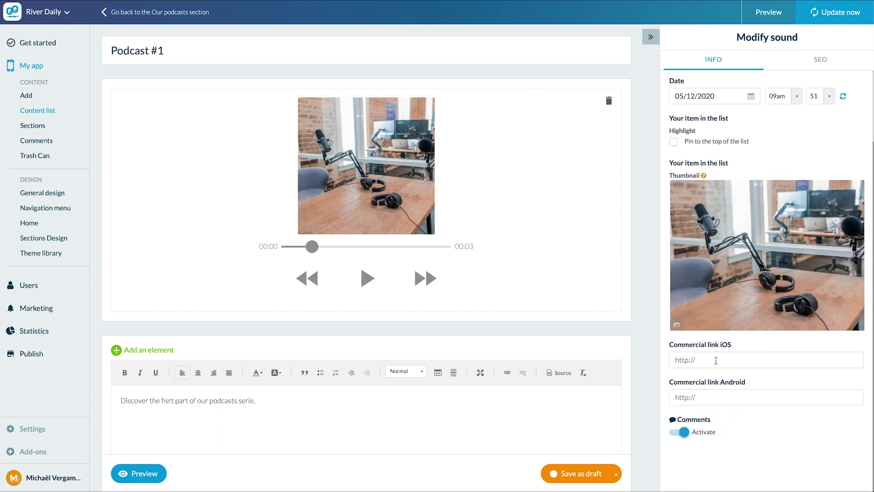
- Keep comments on, set meta description 'The best info, in podcast format.', and publish the episode
click(680, 431)
click(680, 434)
click(825, 61)
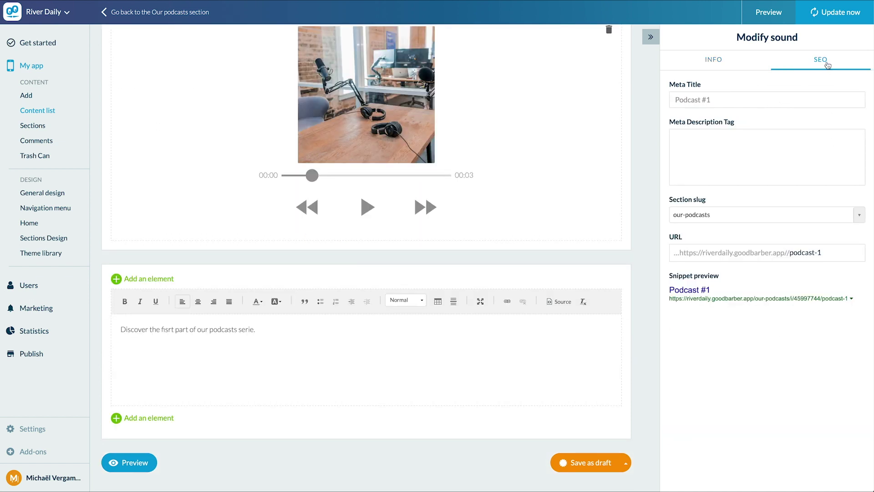
click(764, 156)
text(The best info)
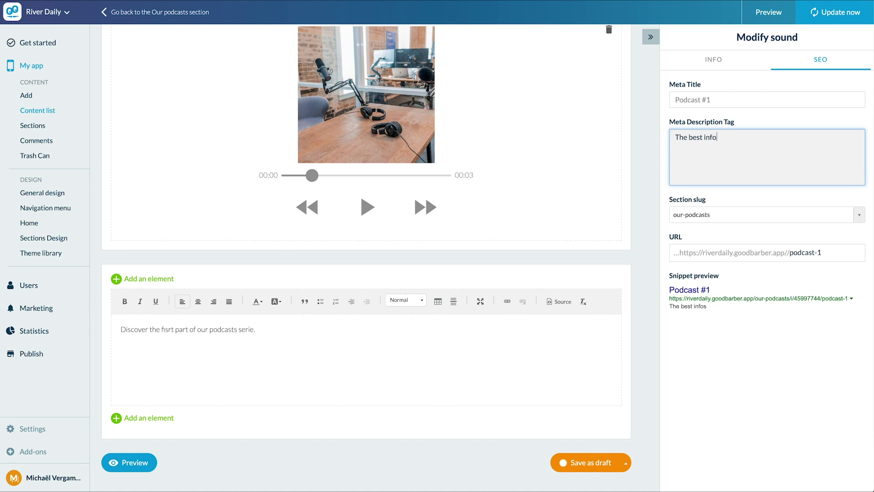
text(, in podcast format.)
click(750, 372)
scroll(628, 318, up, 3)
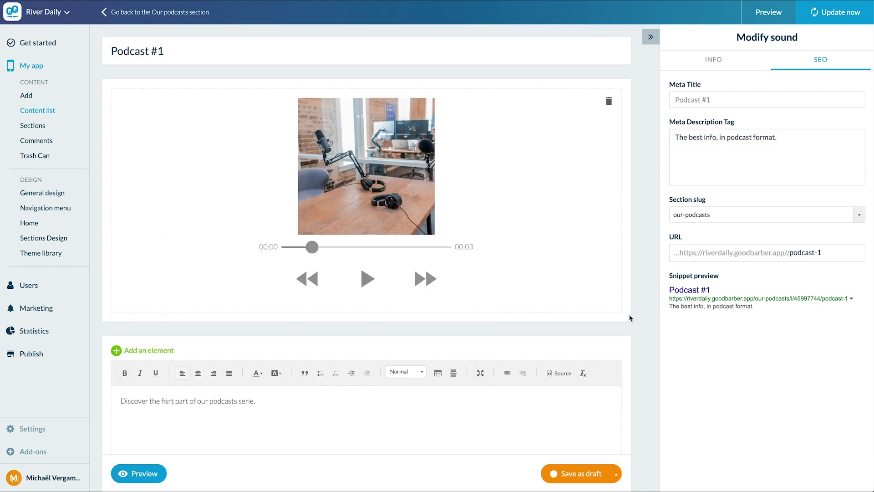
click(616, 473)
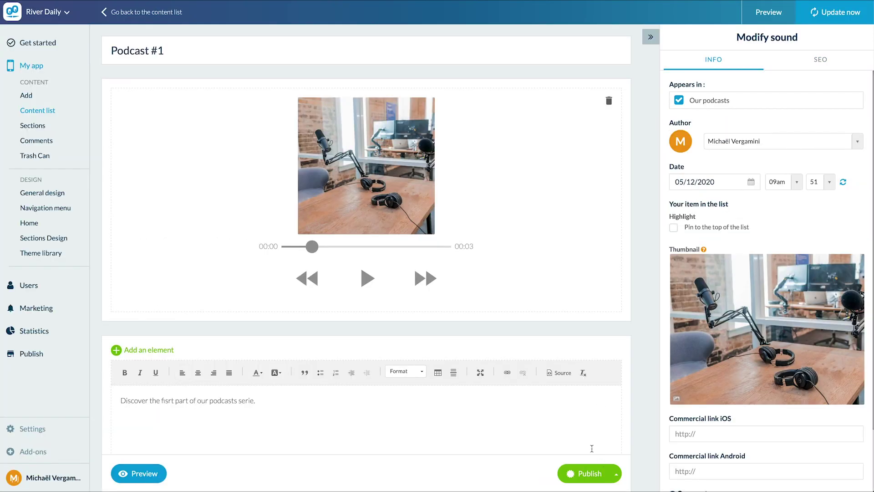
- In Our podcasts section design, check the List of sounds border colours, then return
click(98, 237)
scroll(775, 374, down, 3)
scroll(775, 374, down, 2)
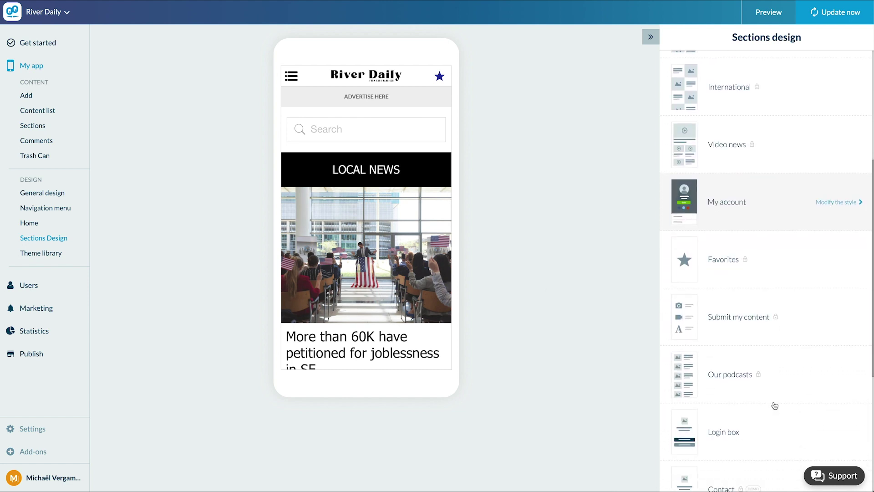
scroll(774, 375, down, 2)
click(774, 375)
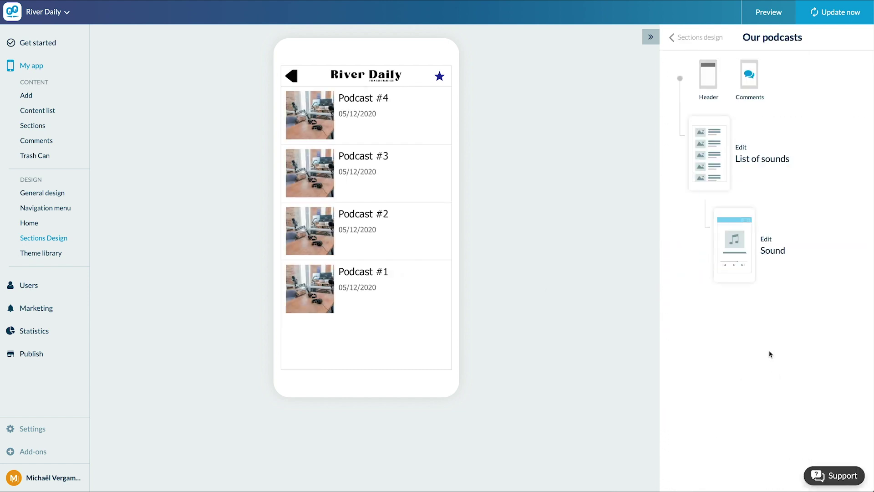
click(759, 160)
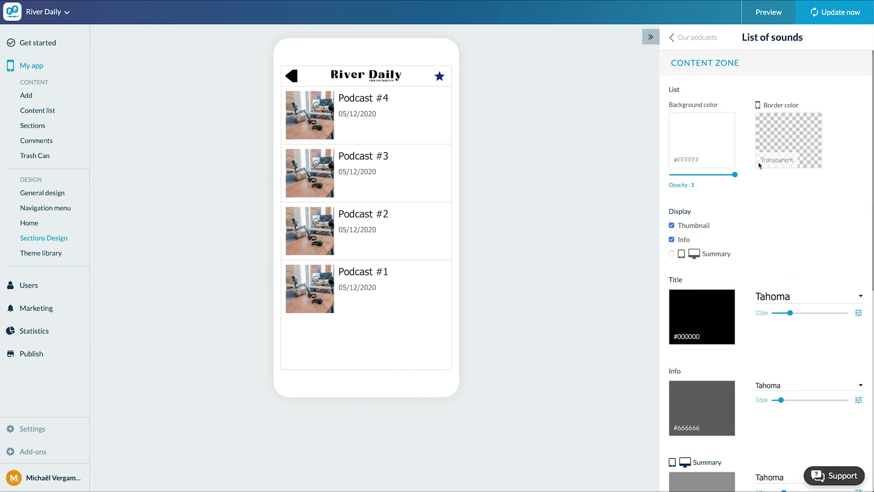
click(759, 164)
click(778, 205)
scroll(789, 217, down, 4)
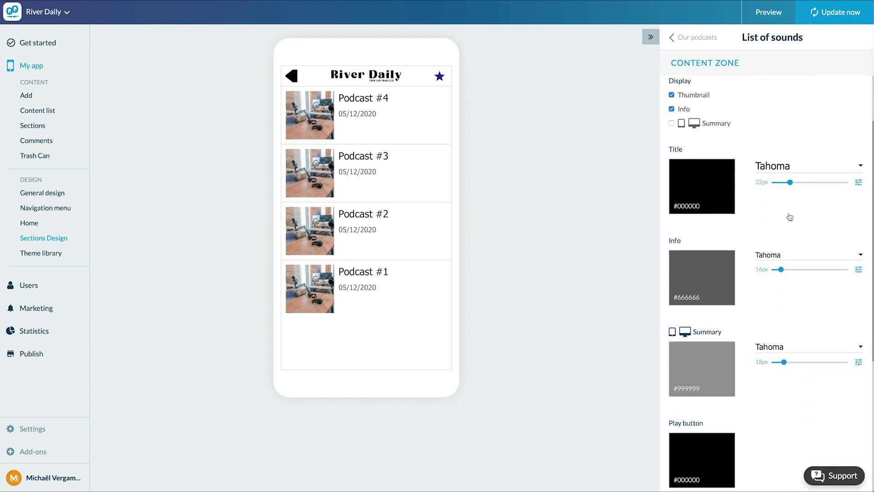
scroll(789, 217, down, 5)
click(724, 416)
click(683, 37)
click(761, 246)
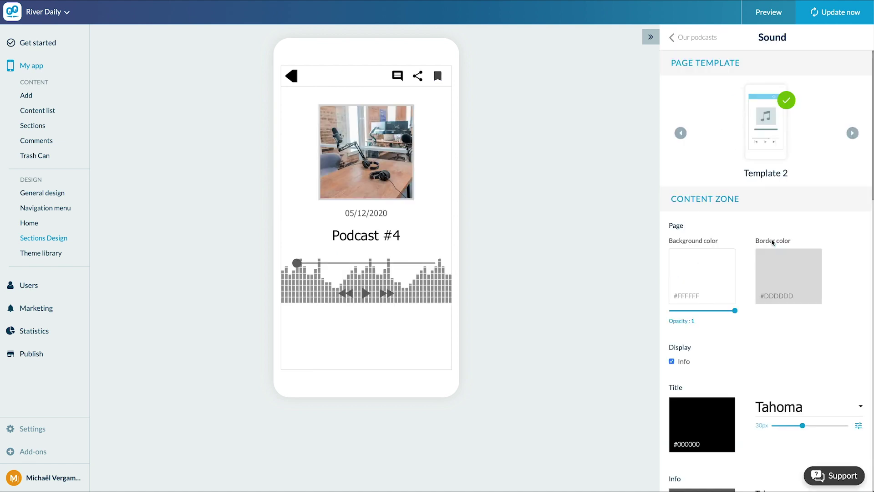
scroll(772, 243, down, 5)
scroll(809, 183, down, 5)
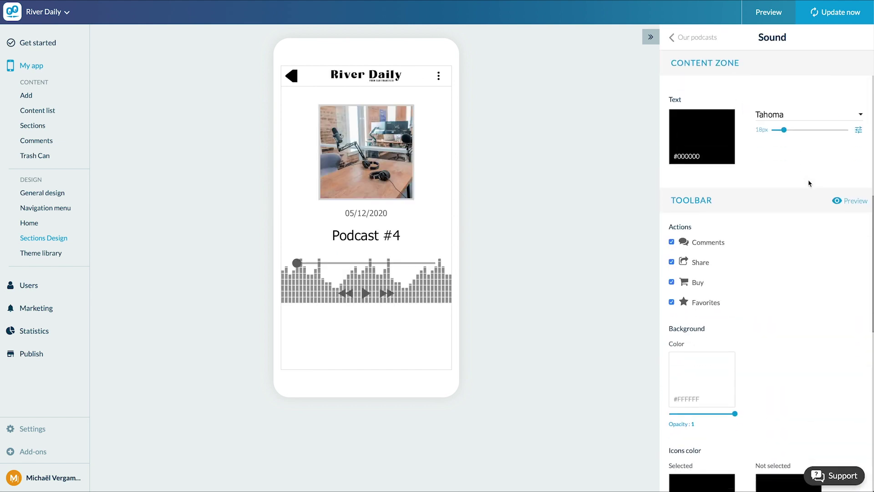